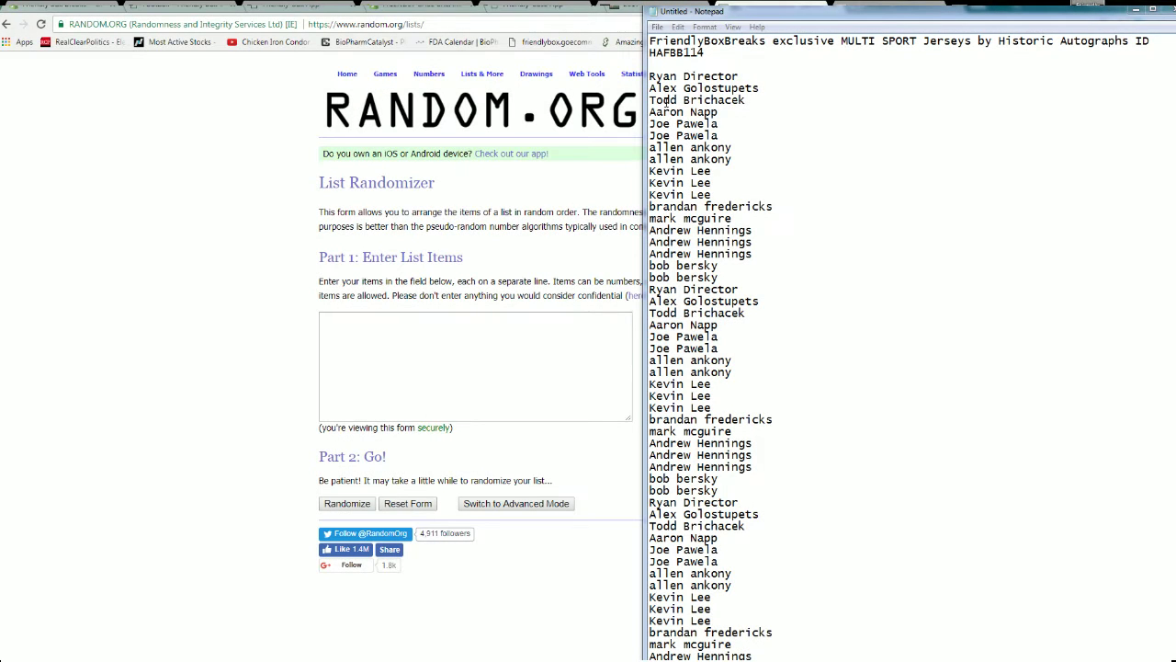
- Copy the owner names from Ryan Director down out of Notepad for the List Randomizer
drag(652, 72, 786, 487)
right_click(700, 397)
click(726, 437)
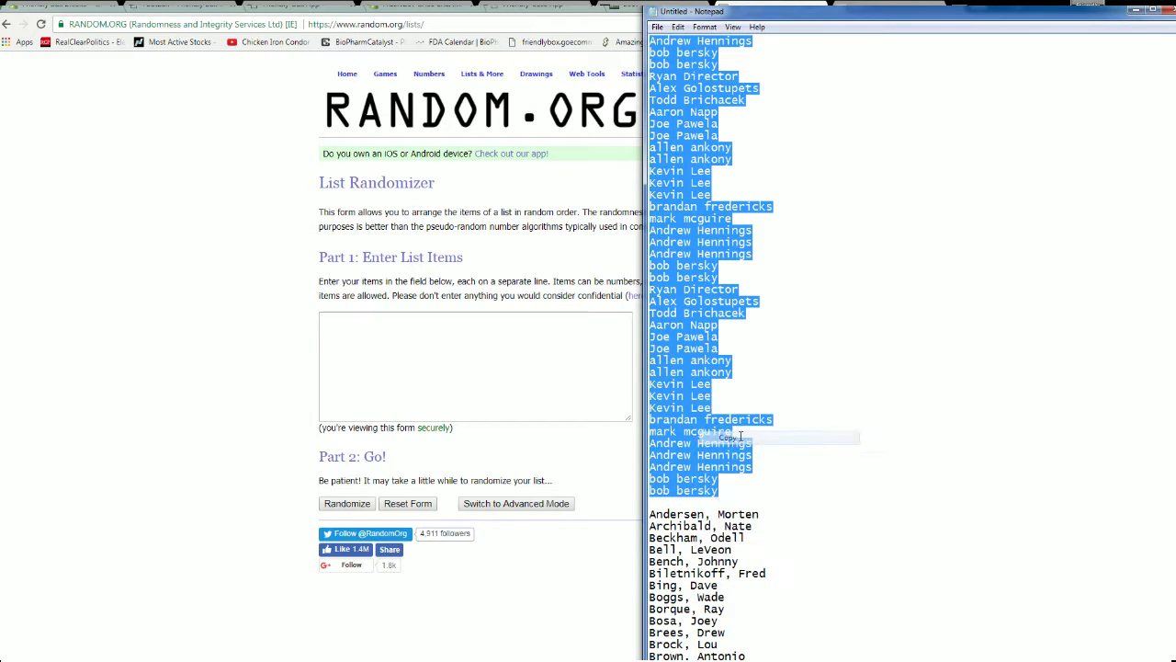
click(508, 383)
- Paste the owner names into the List Randomizer and shuffle them six times
key(ctrl+v)
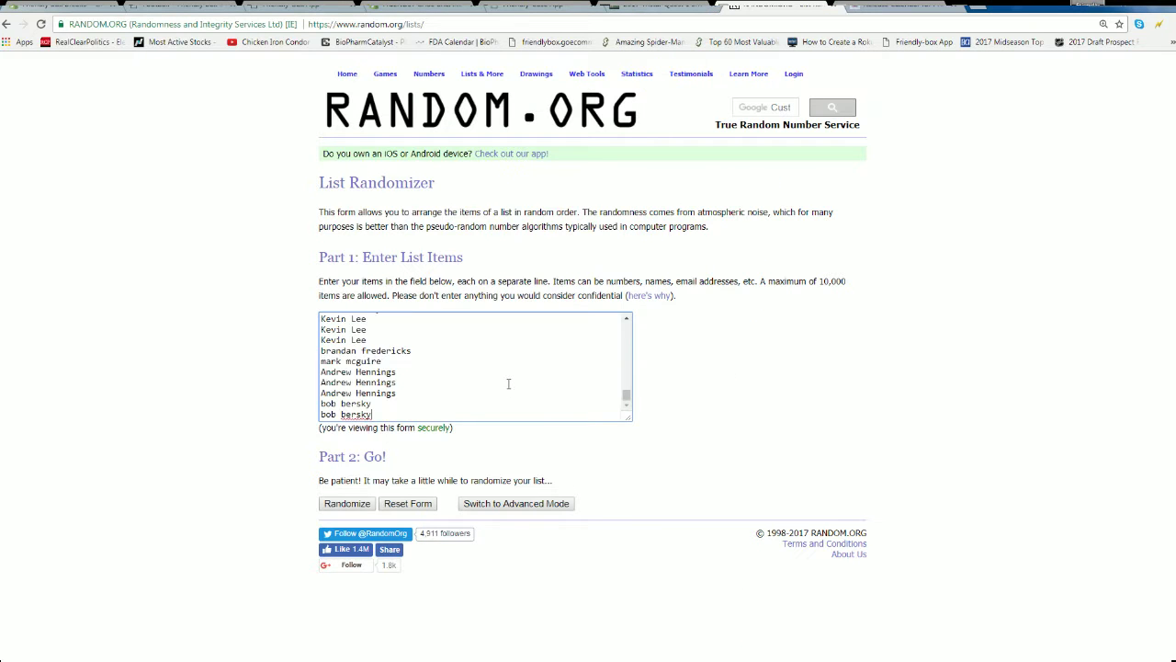
click(357, 506)
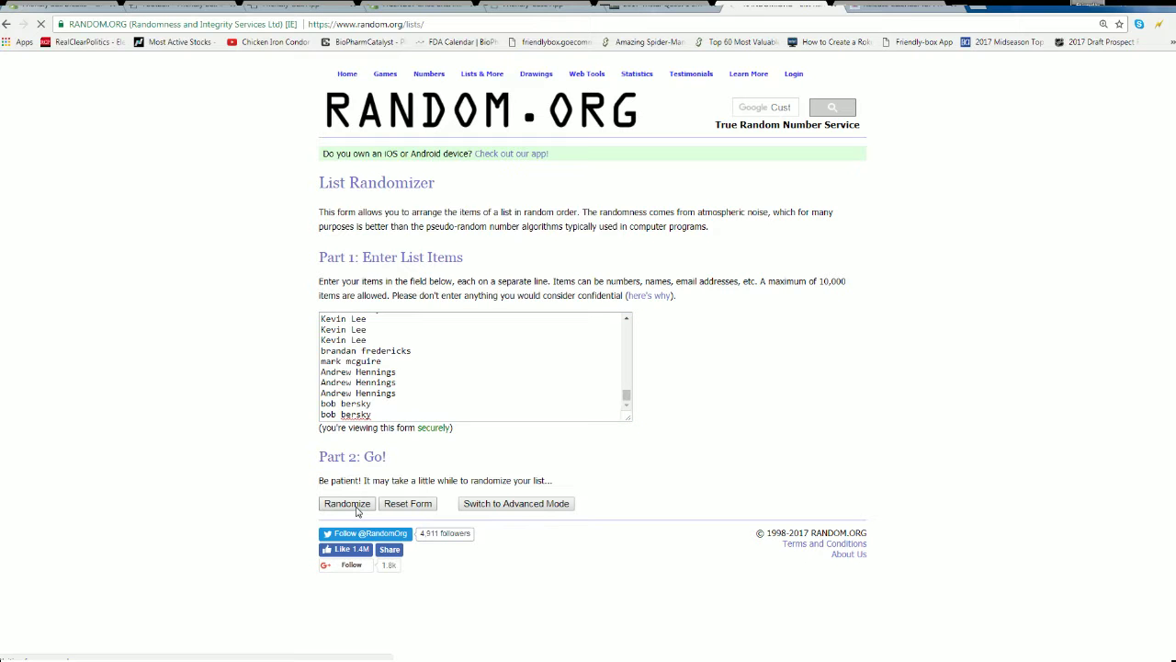
scroll(449, 412, down, 7)
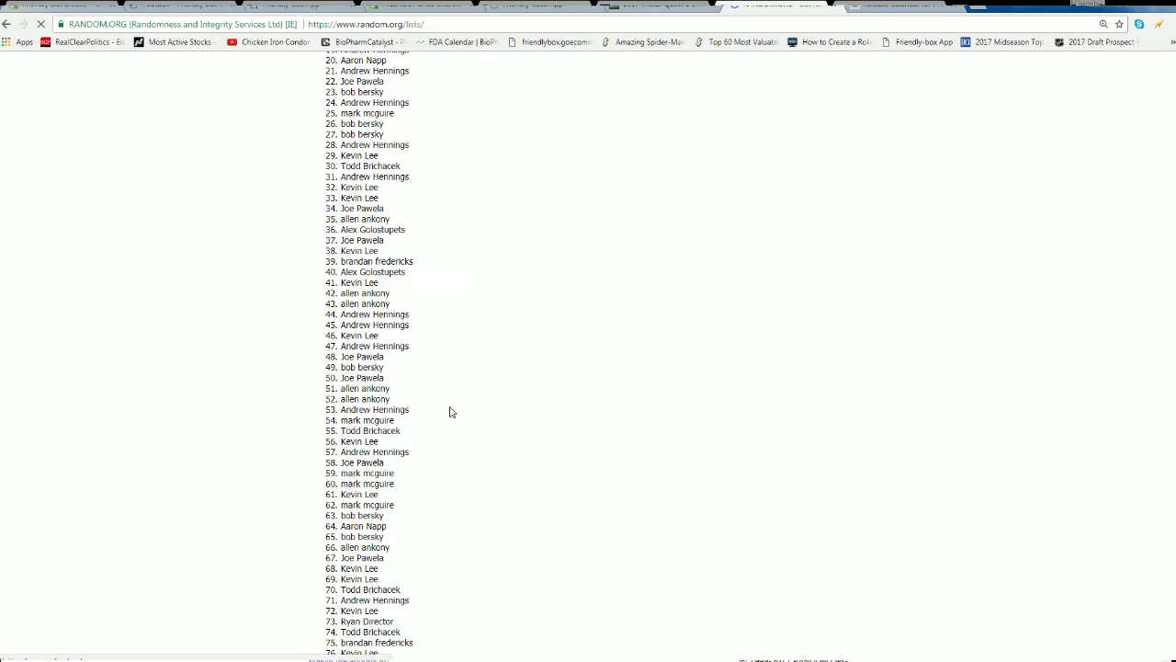
click(343, 595)
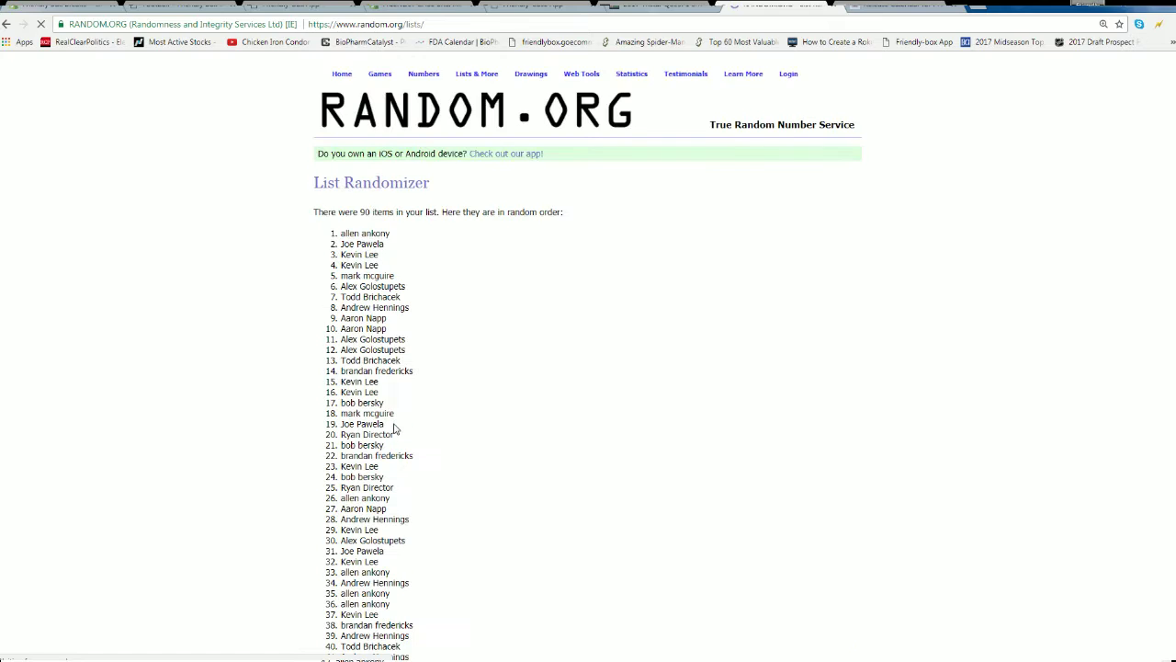
click(323, 606)
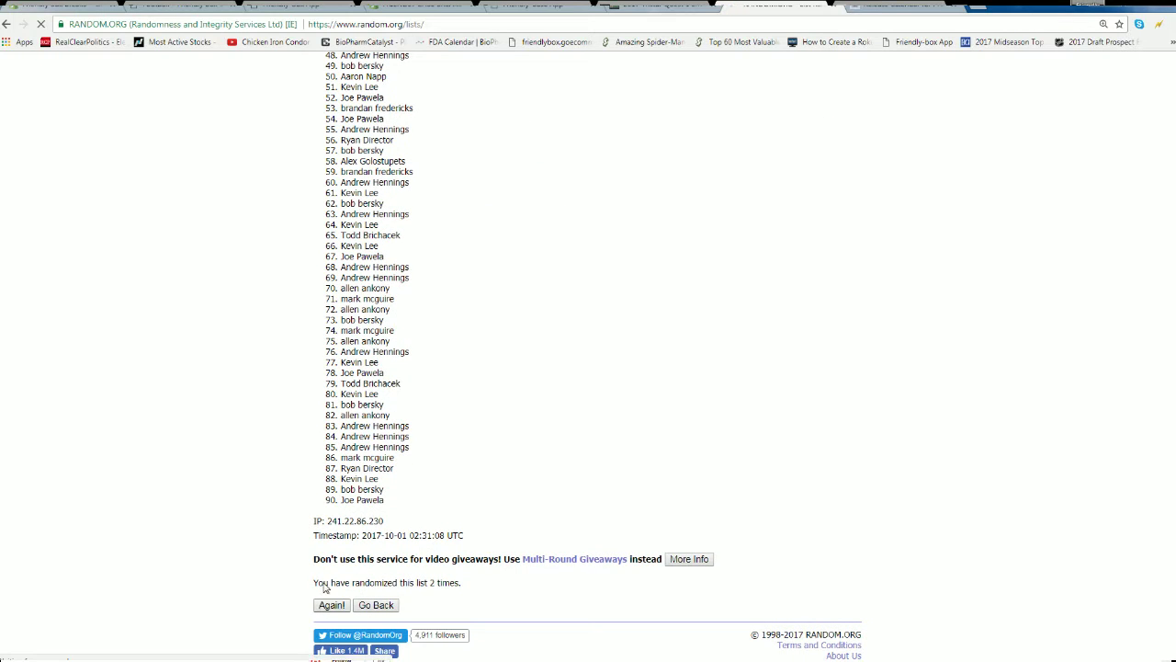
click(332, 605)
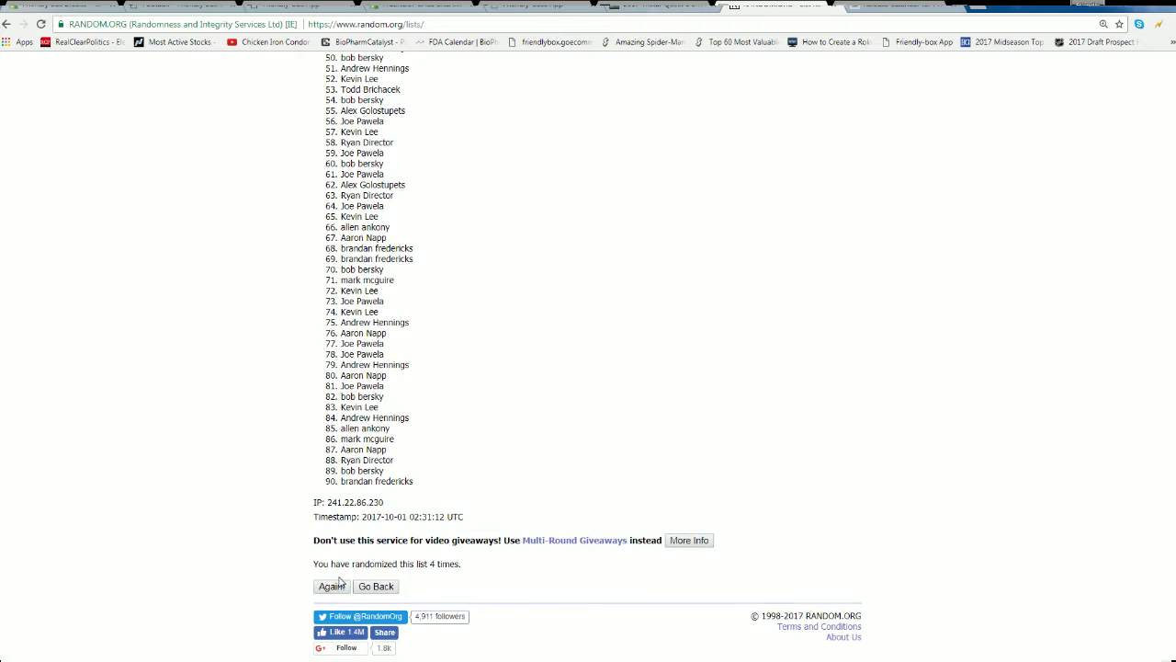
click(337, 583)
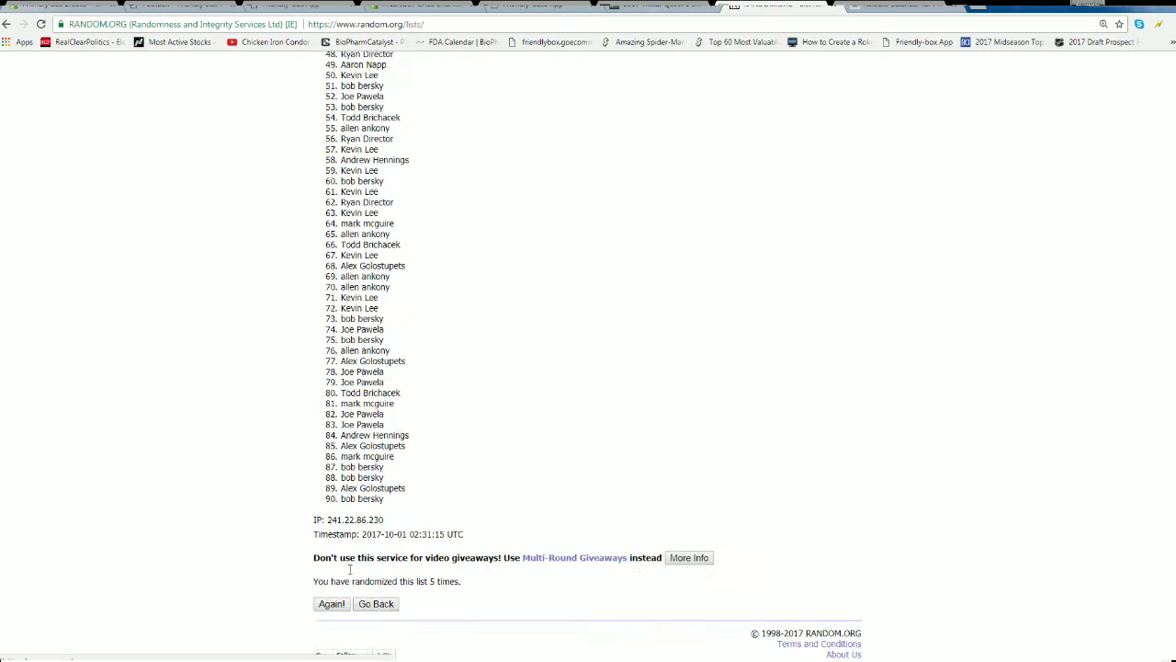
click(331, 599)
scroll(378, 441, down, 10)
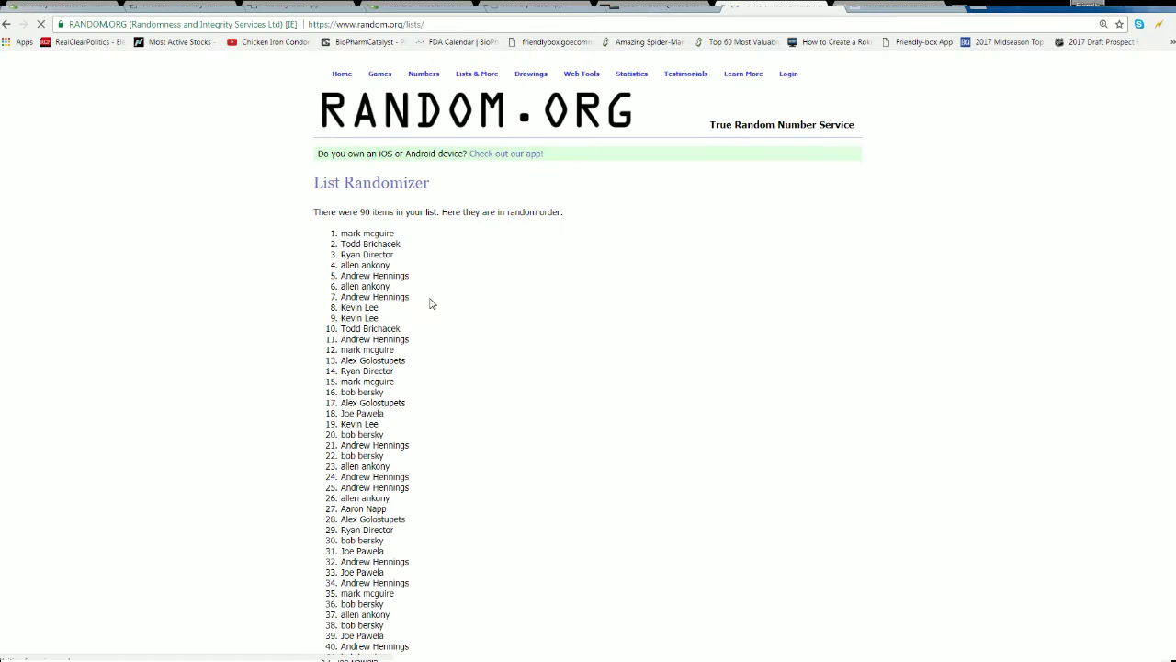
- Copy the 90 shuffled owner names and paste them into Excel starting at cell B2
drag(340, 232, 408, 490)
scroll(439, 344, down, 7)
right_click(449, 421)
click(487, 425)
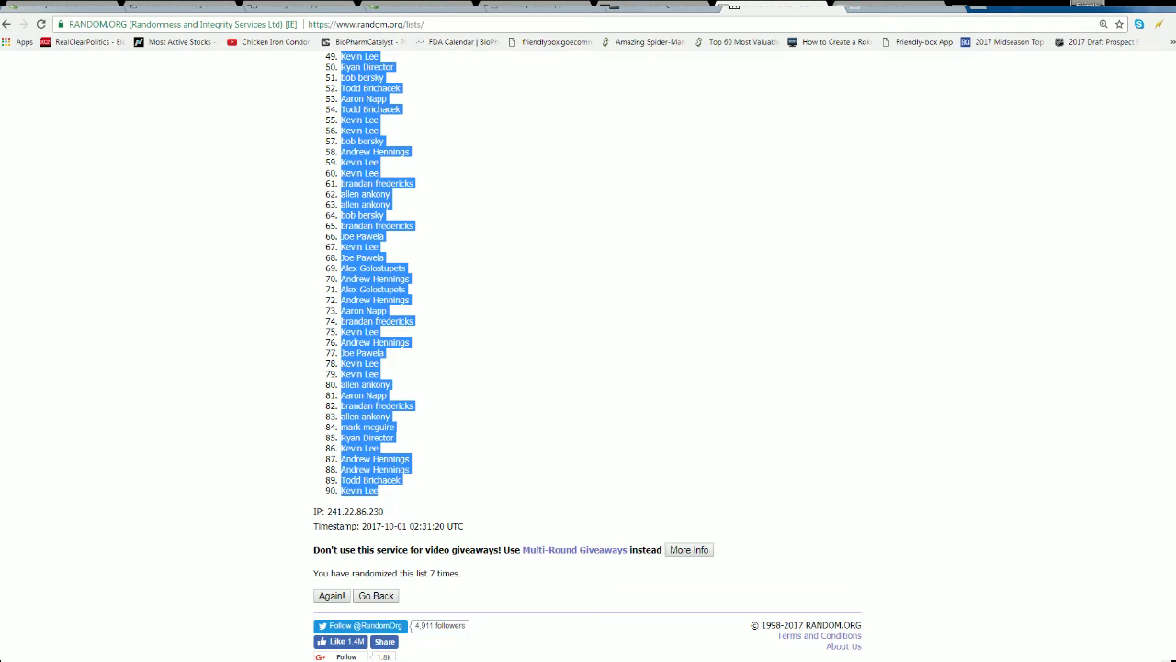
key(alt+Tab)
click(246, 313)
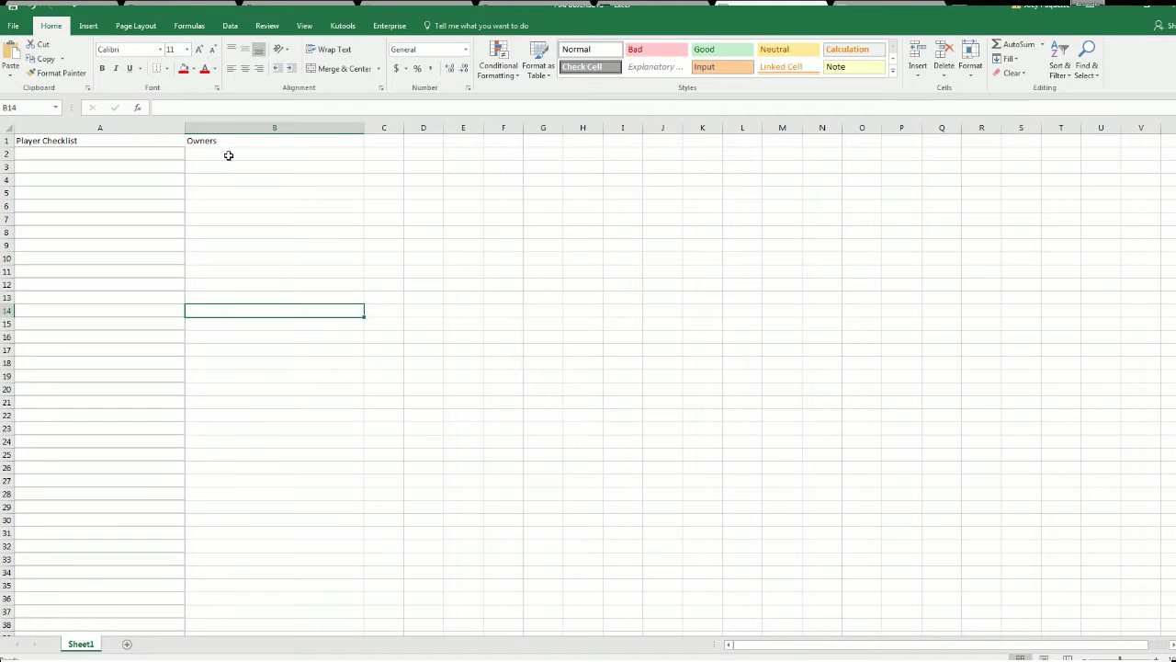
click(228, 156)
key(ctrl+v)
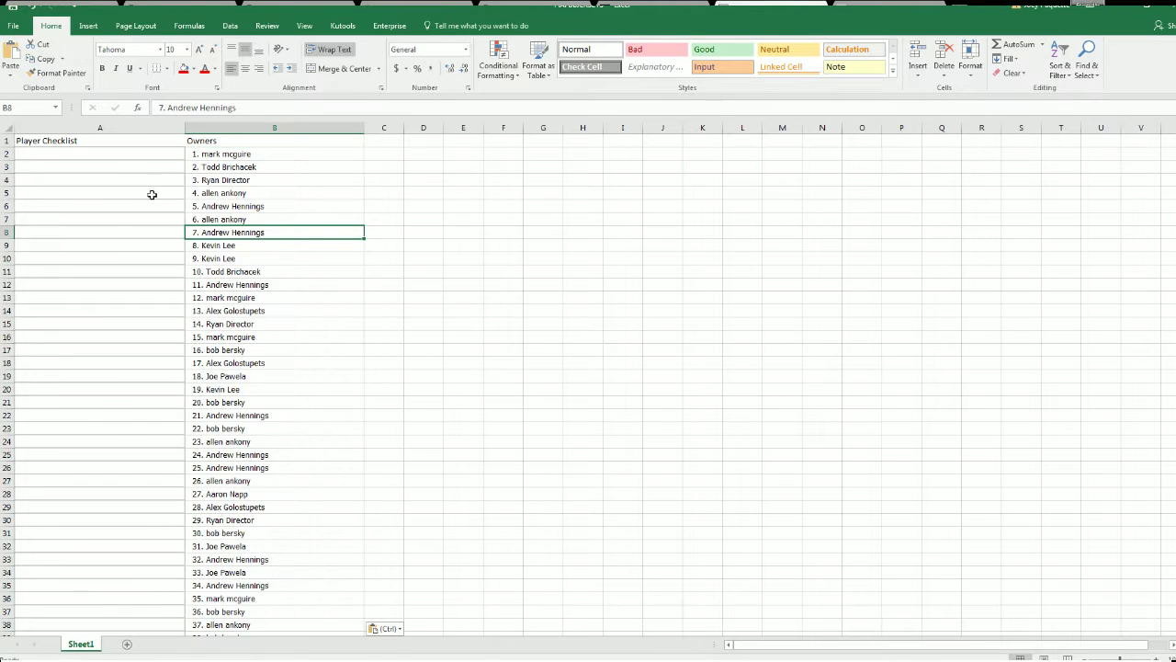
click(118, 156)
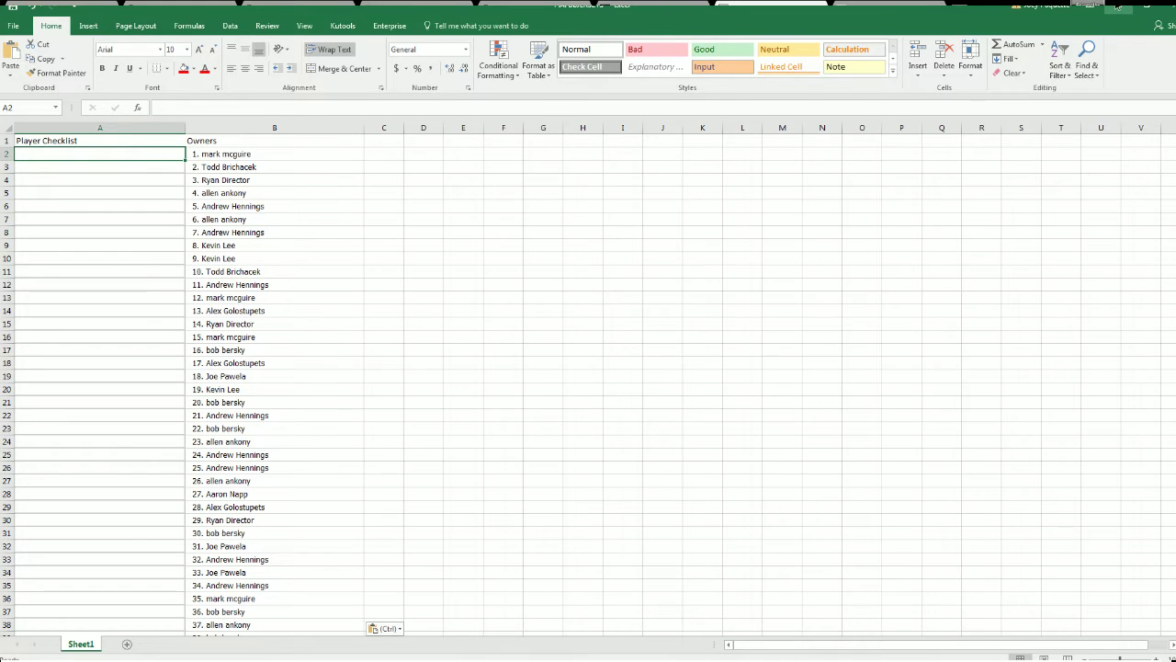
click(1117, 5)
- Open a fresh List Randomizer and copy the player names from Andersen, Morten down in Notepad
scroll(635, 120, up, 10)
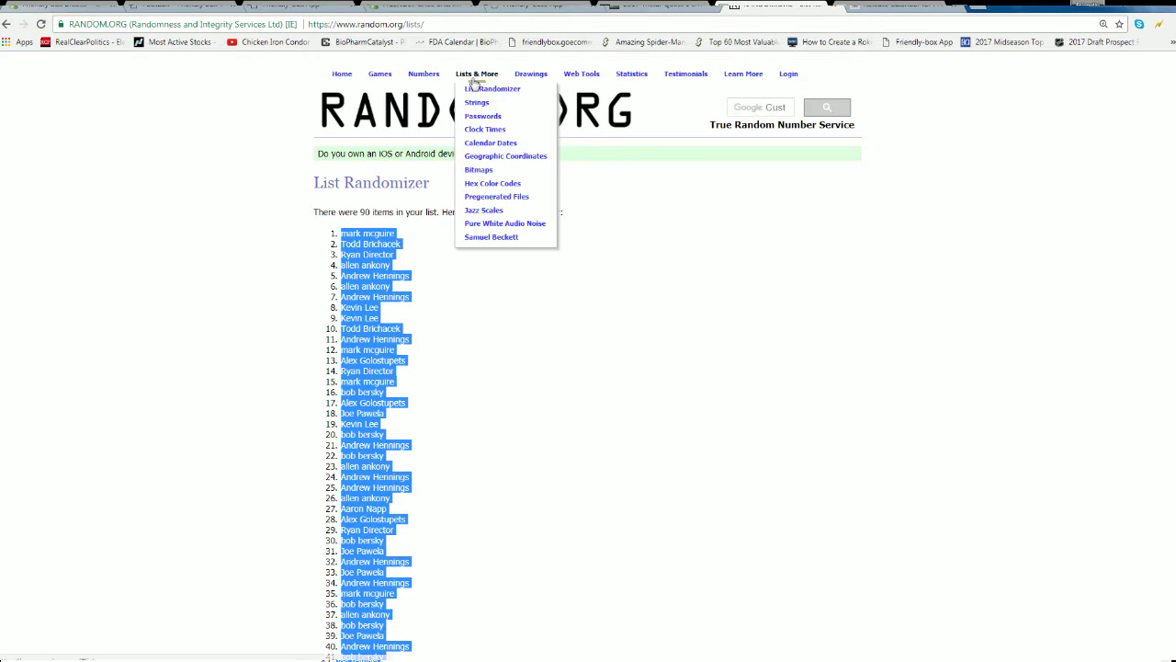
click(485, 90)
key(alt+Tab)
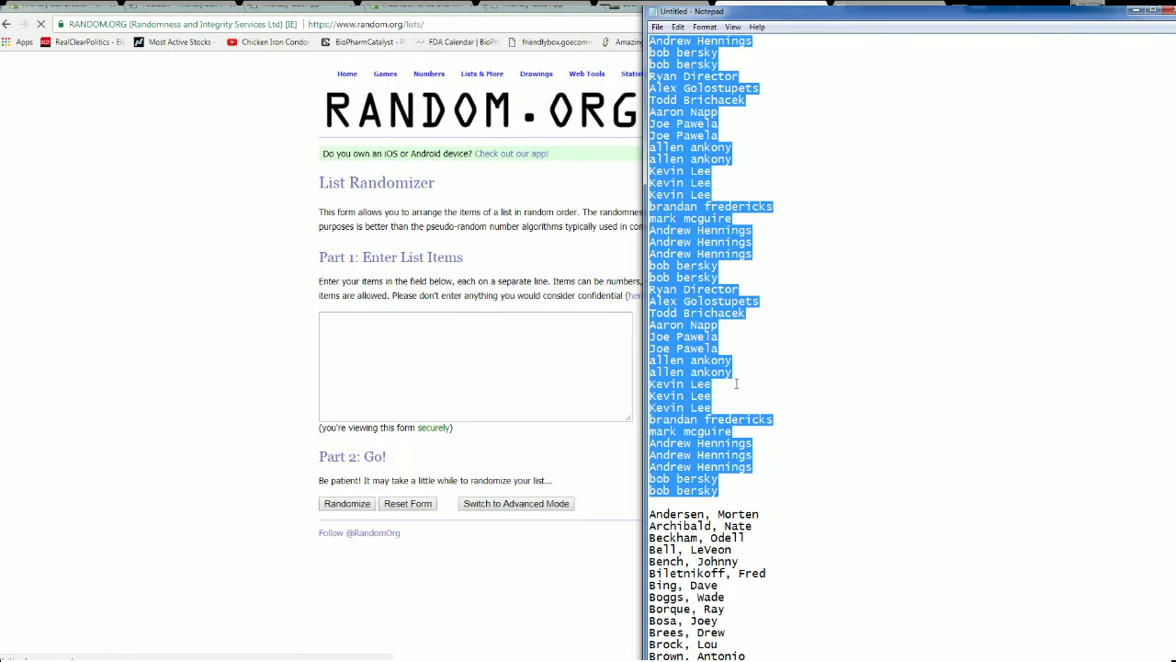
scroll(736, 384, down, 11)
drag(650, 120, 775, 631)
right_click(721, 479)
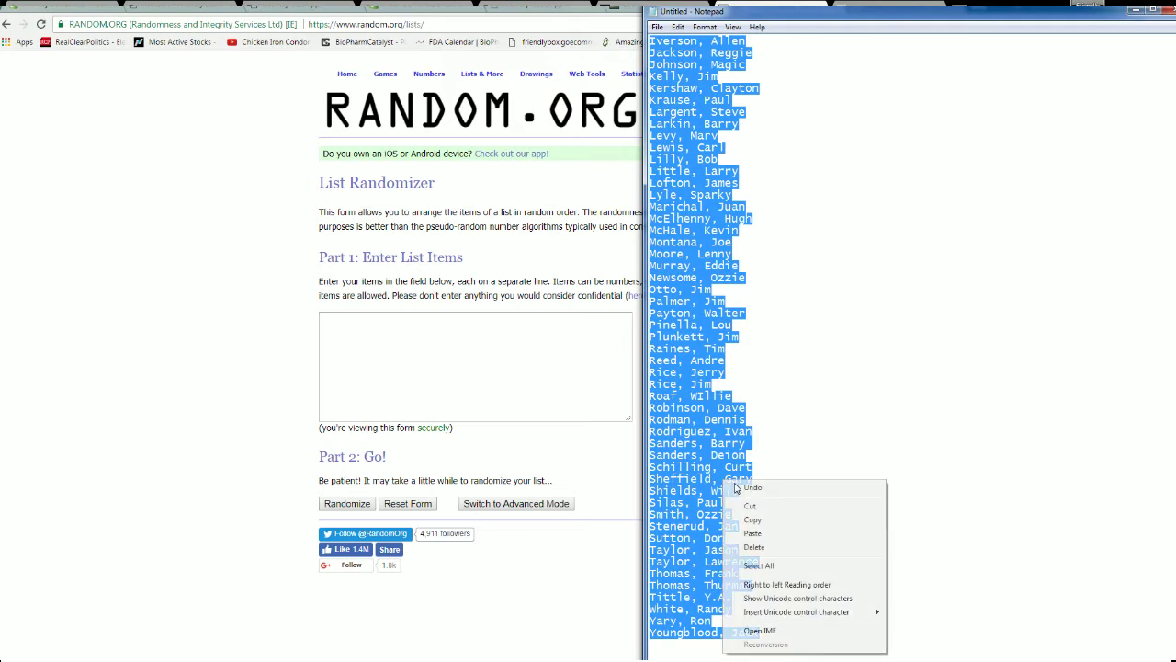
click(746, 521)
click(475, 387)
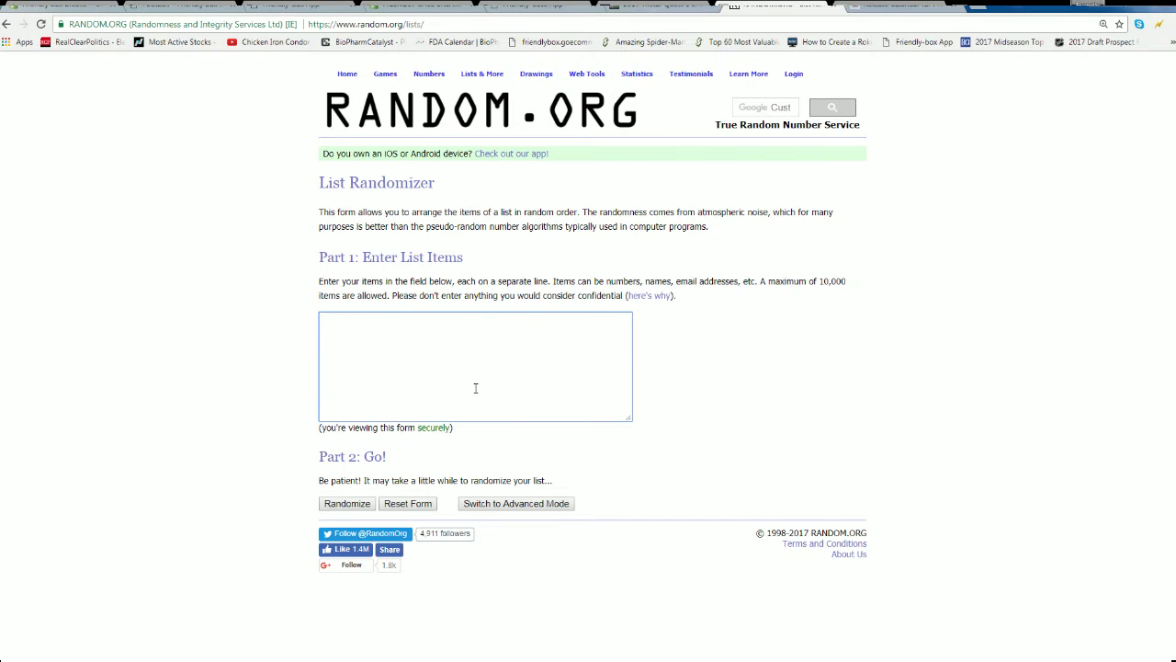
- Paste the player names into the List Randomizer and shuffle them seven times
key(ctrl+v)
click(351, 507)
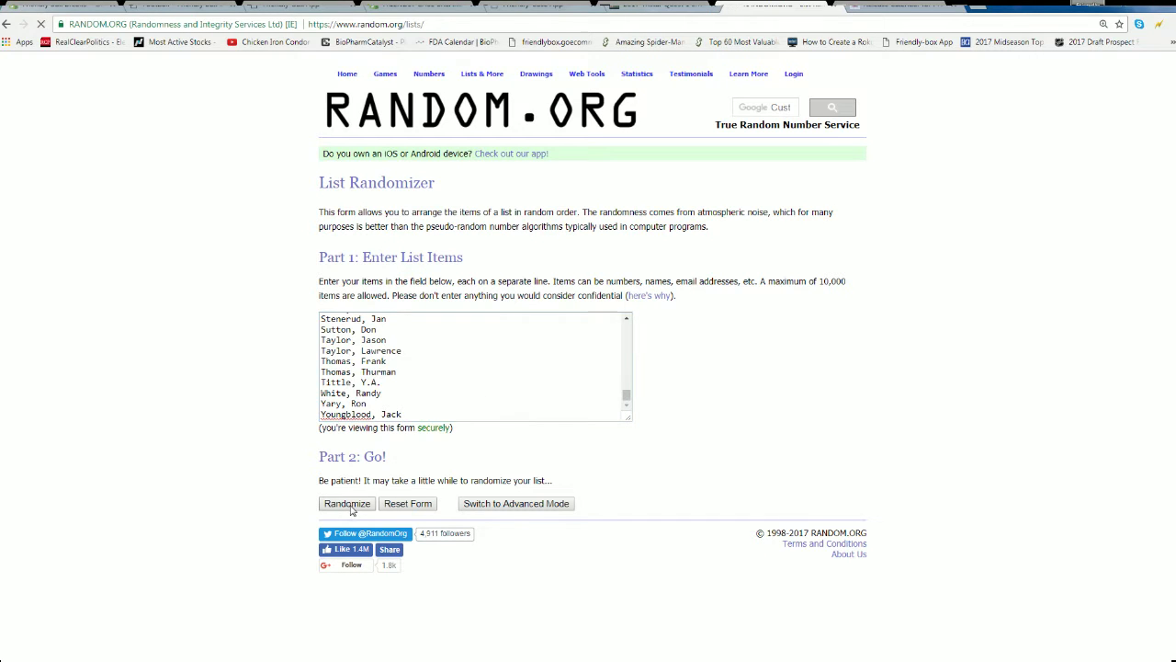
scroll(454, 326, down, 7)
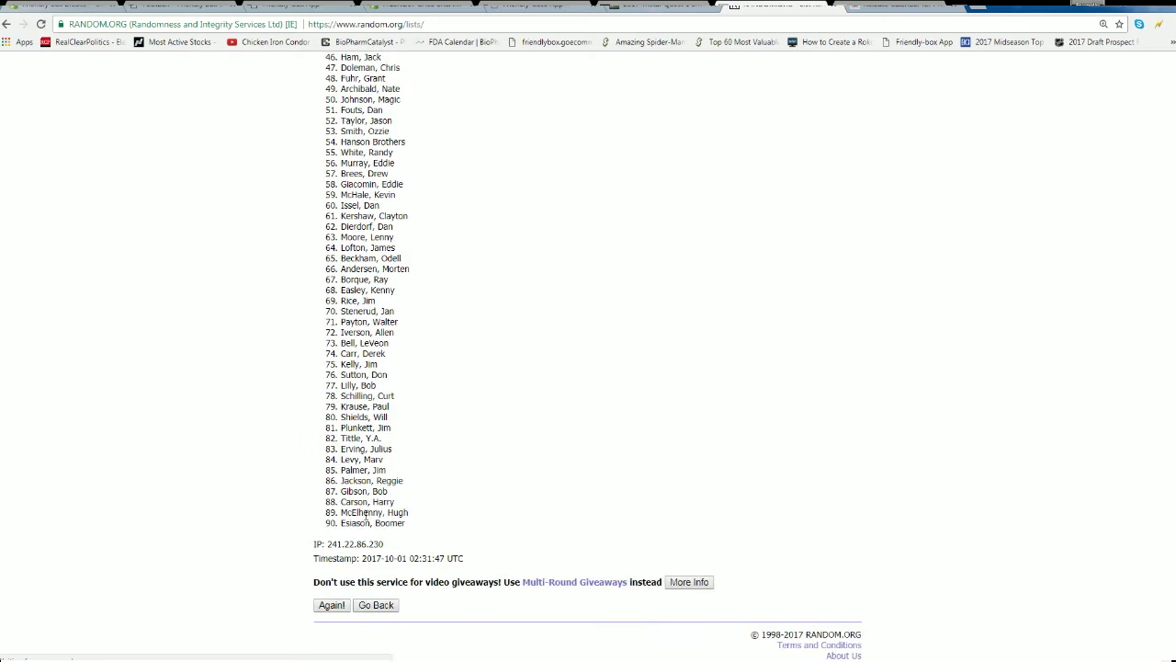
click(331, 604)
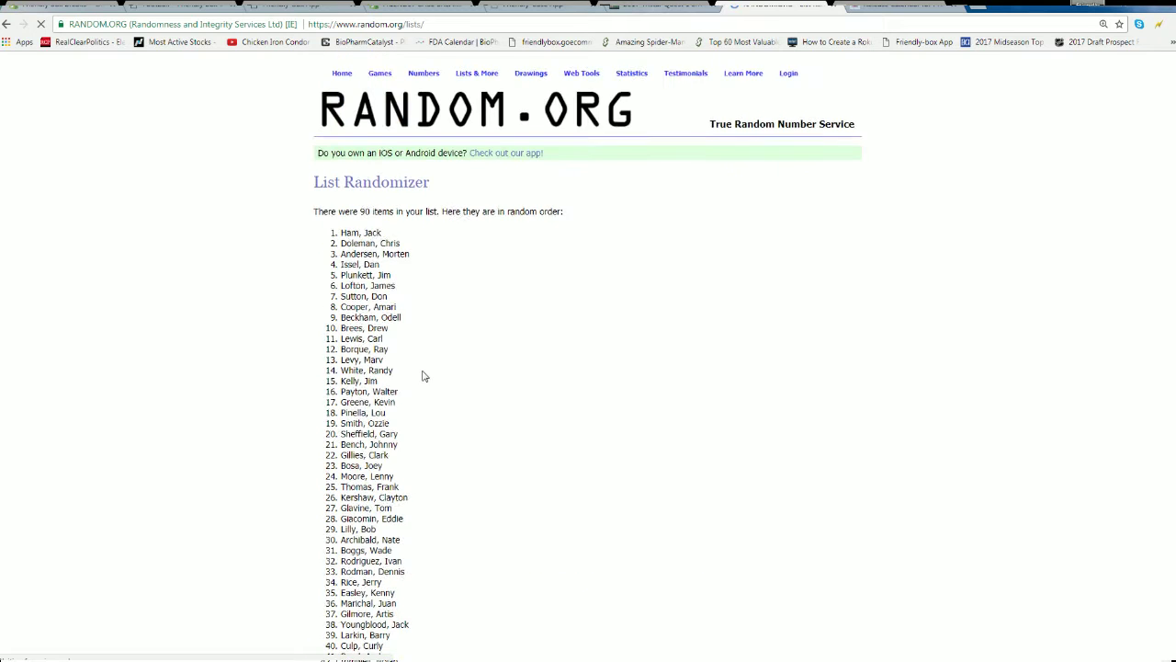
scroll(423, 376, down, 8)
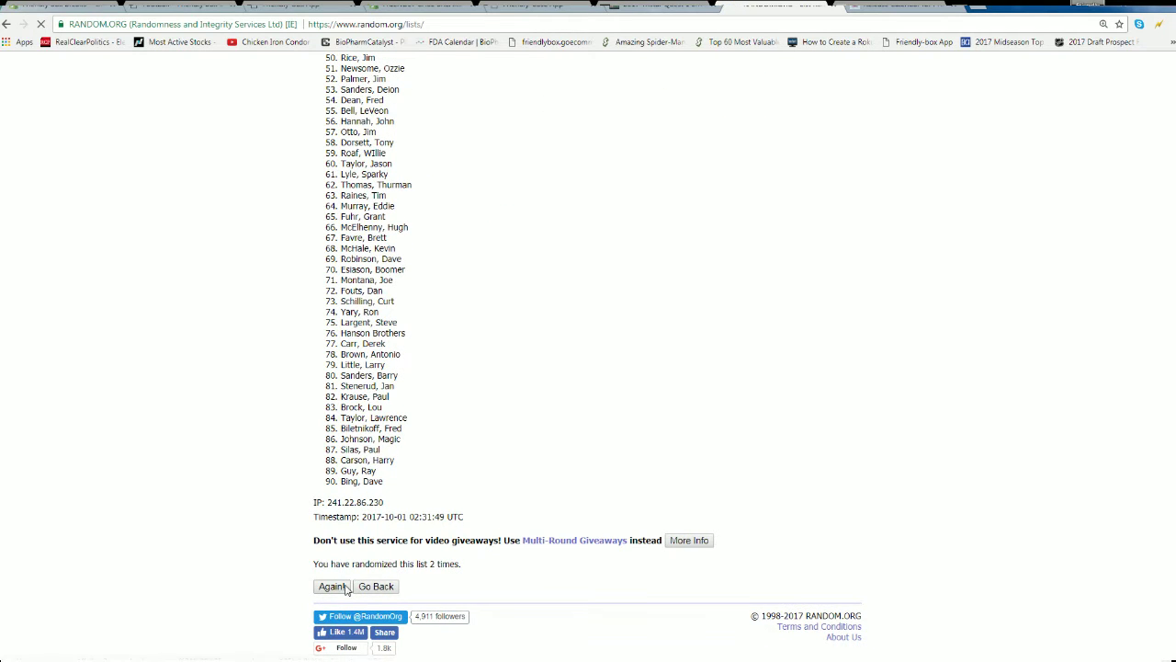
click(346, 589)
scroll(340, 588, down, 8)
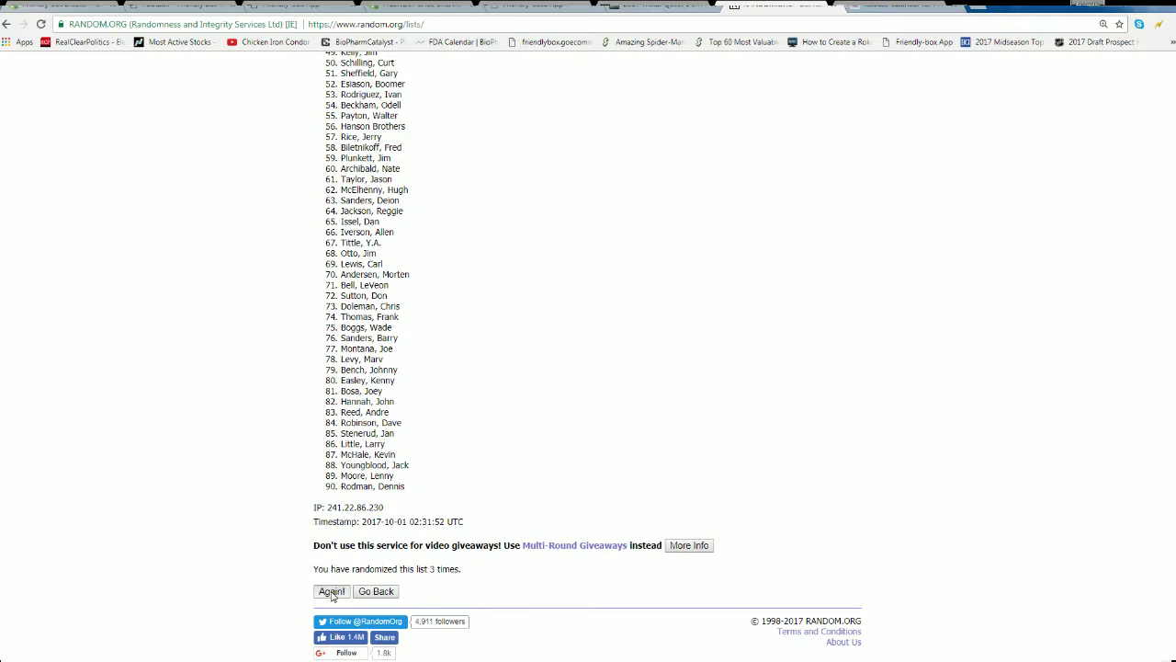
click(331, 593)
scroll(335, 602, down, 8)
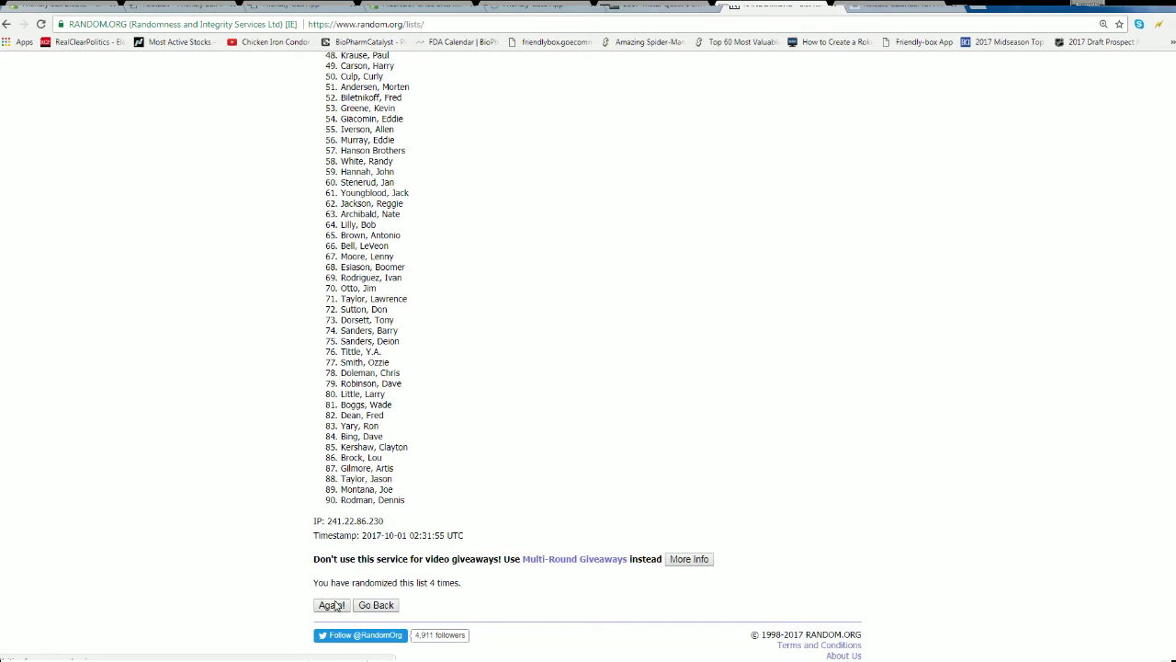
click(332, 604)
scroll(415, 425, down, 8)
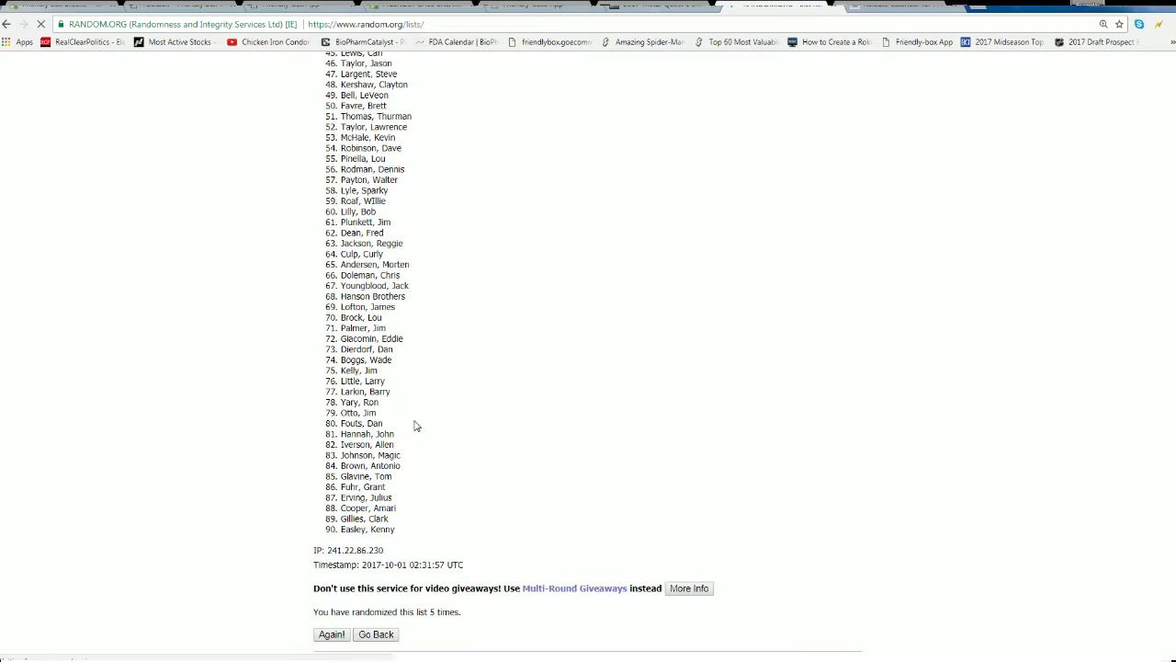
click(331, 610)
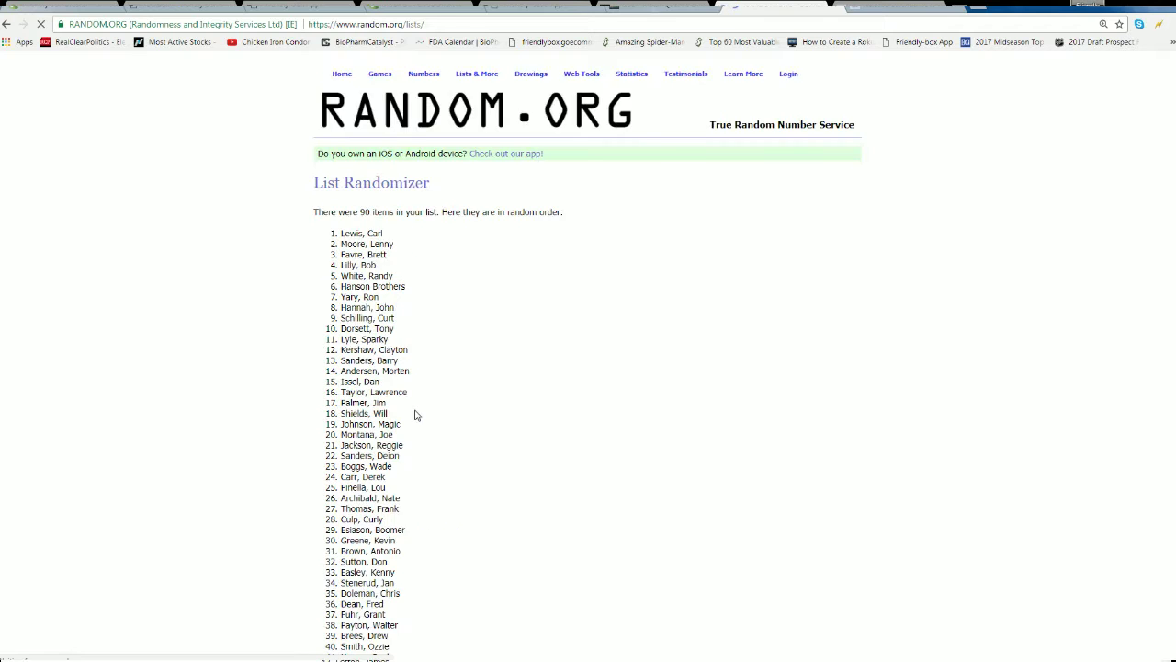
scroll(414, 415, down, 8)
click(332, 604)
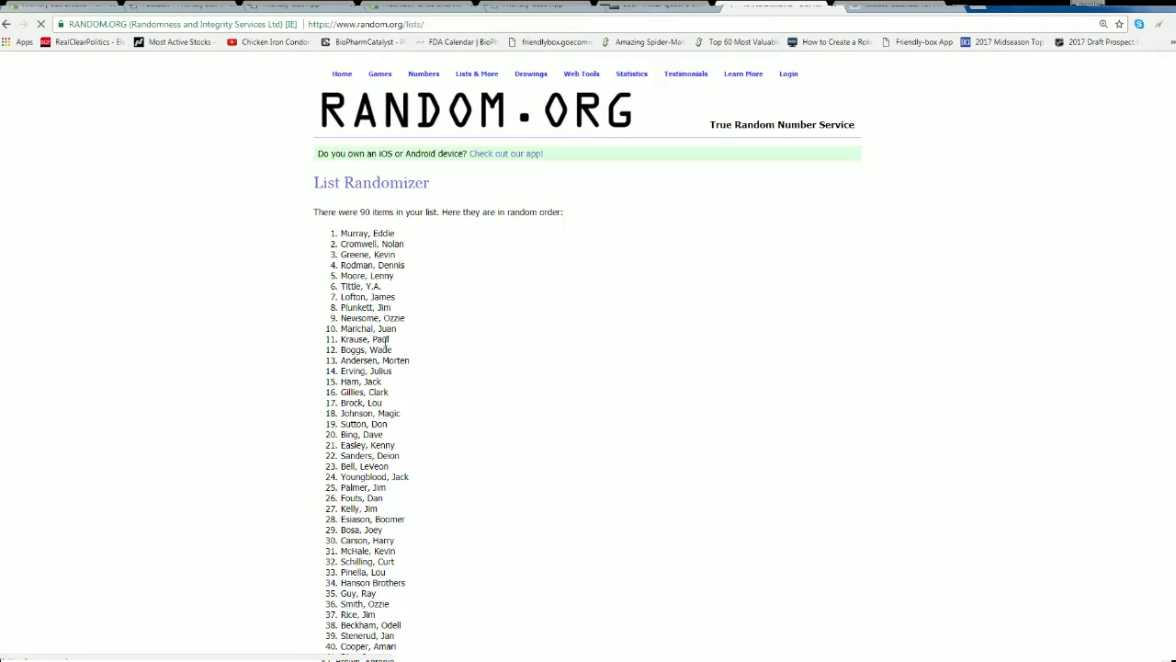
- Copy all 90 shuffled player names, items 1–90, and return to the spreadsheet
drag(340, 233, 441, 475)
scroll(448, 355, down, 8)
right_click(409, 416)
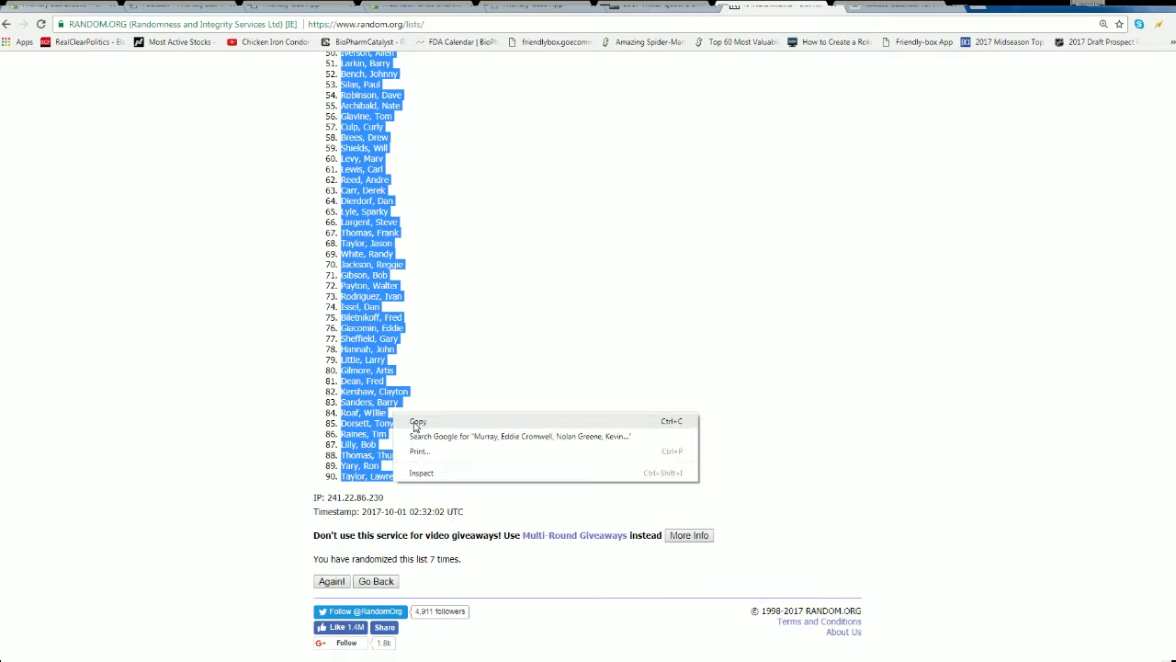
click(417, 421)
key(alt+Tab)
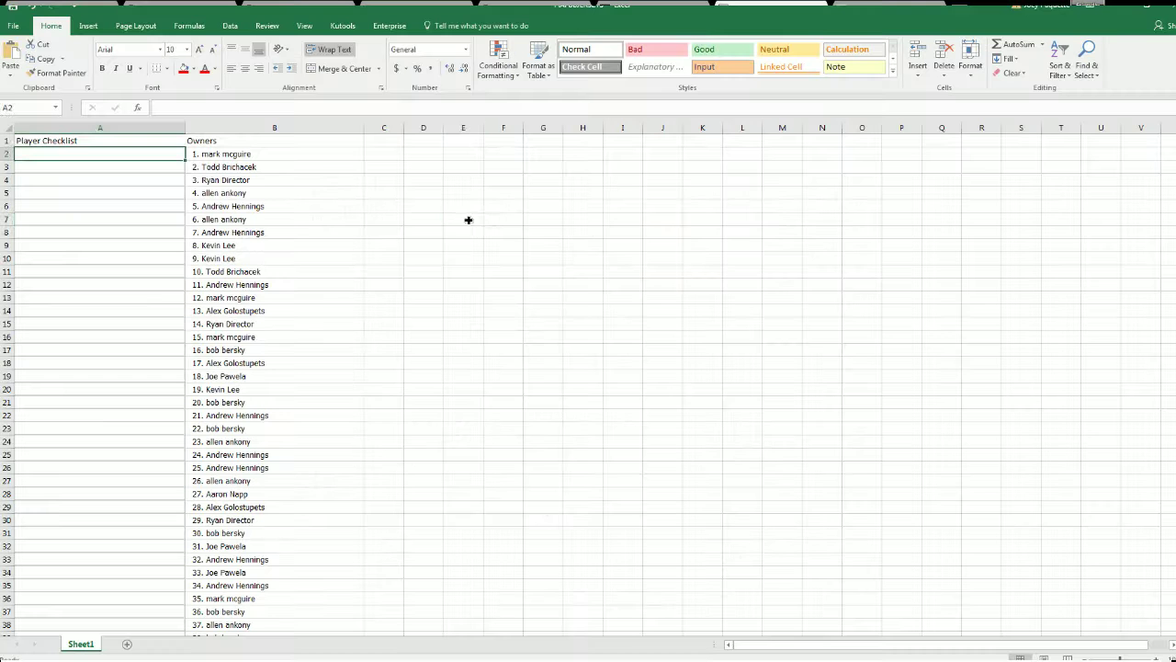
click(433, 219)
- Paste the shuffled players into cell A2 under Player Checklist and narrow column A
click(160, 151)
key(ctrl+v)
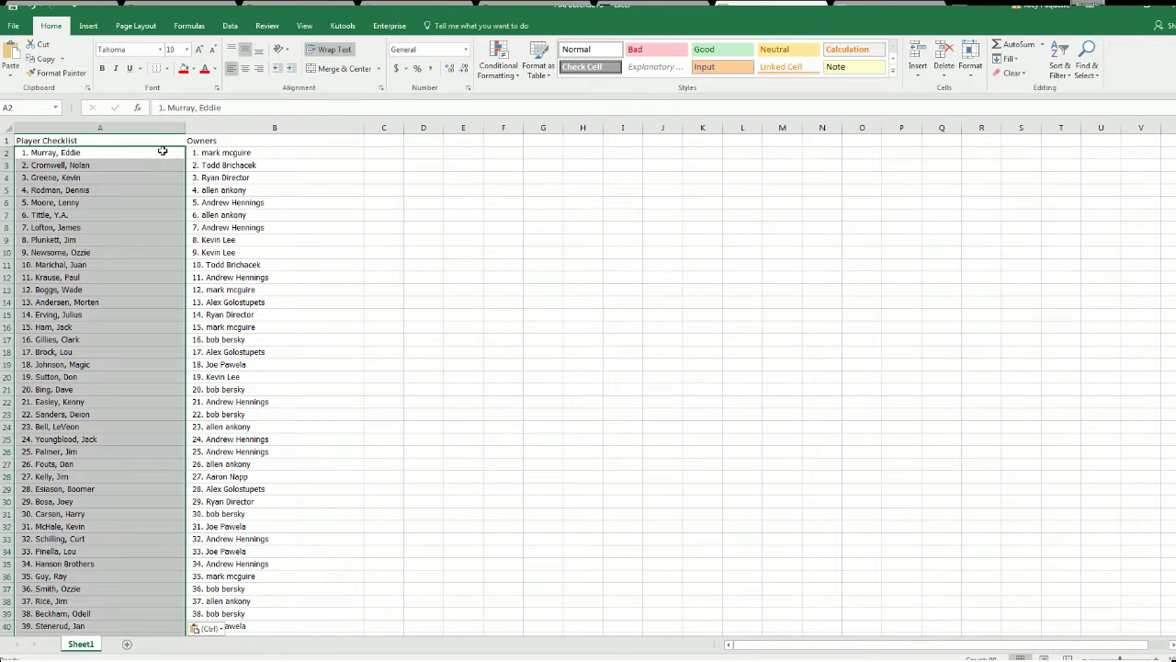
click(222, 215)
drag(186, 127, 219, 127)
- Apply All Borders to columns A and B and zoom in on the sheet
click(169, 72)
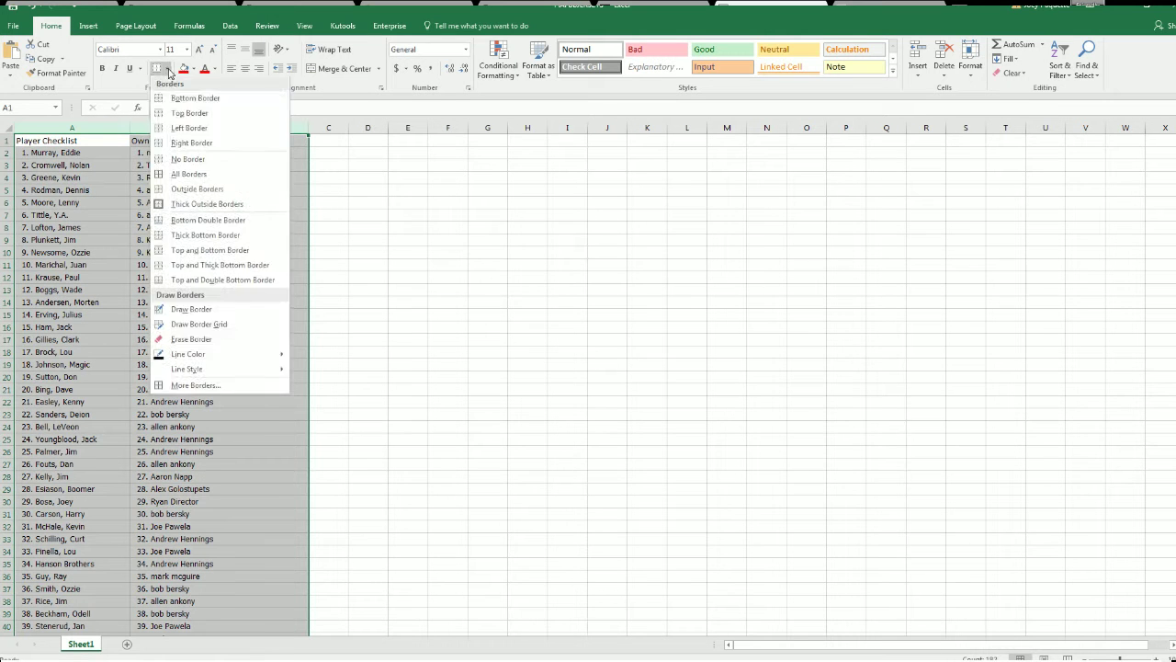
click(204, 173)
click(94, 152)
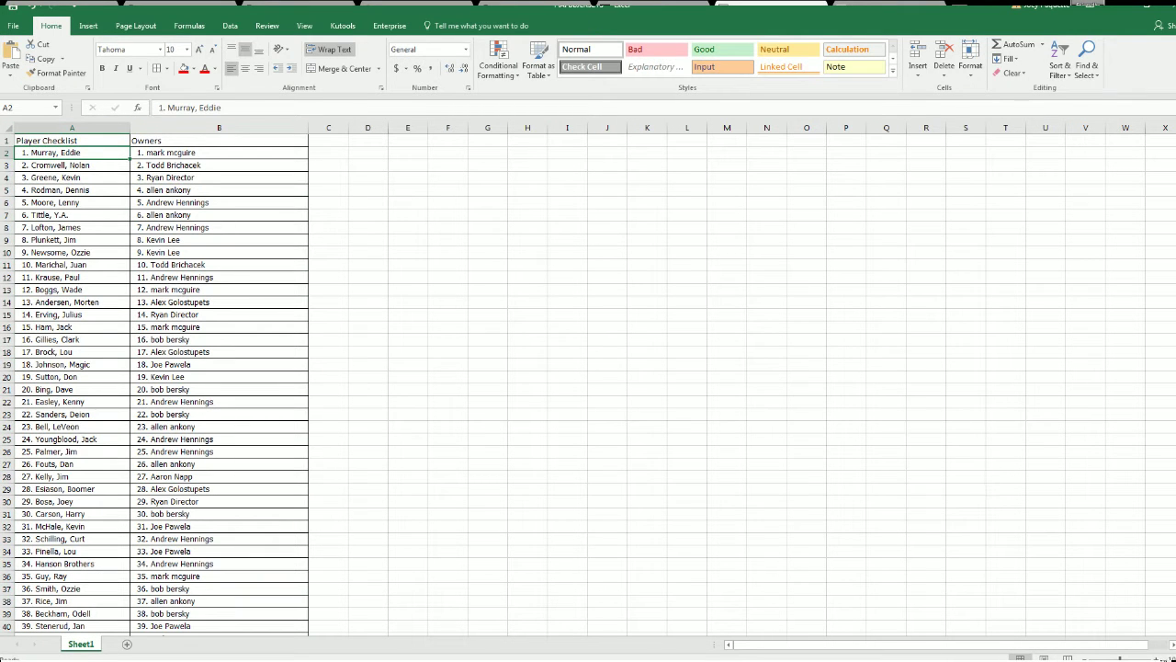
ctrl+scroll(1071, 527, up, 10)
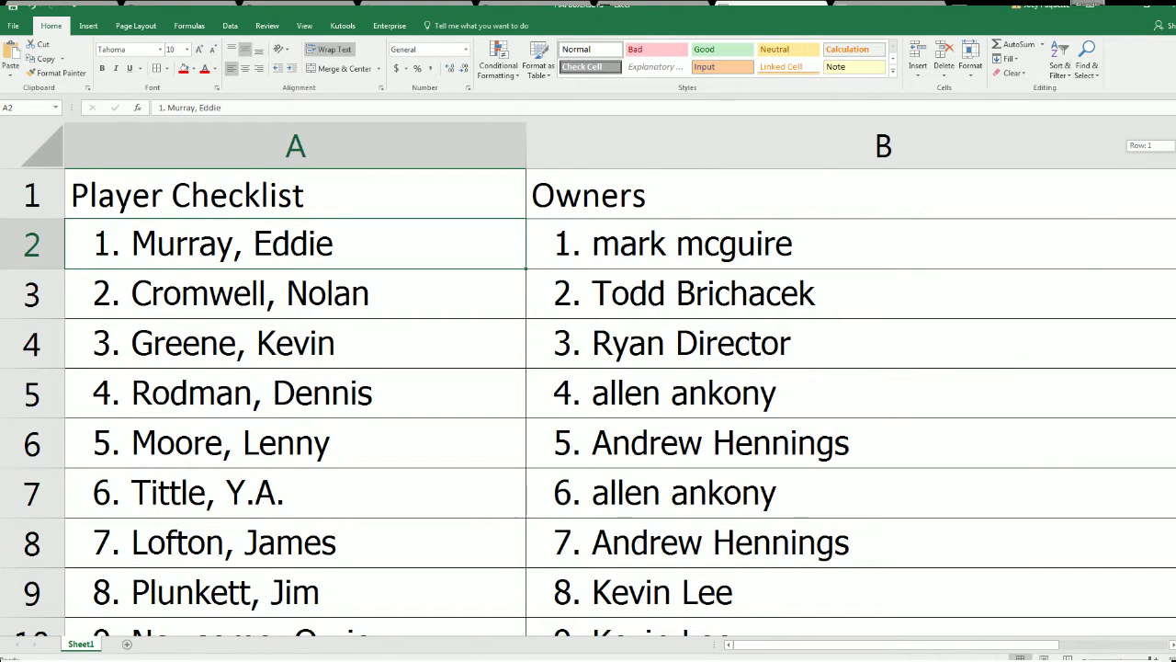
scroll(588, 402, down, 1)
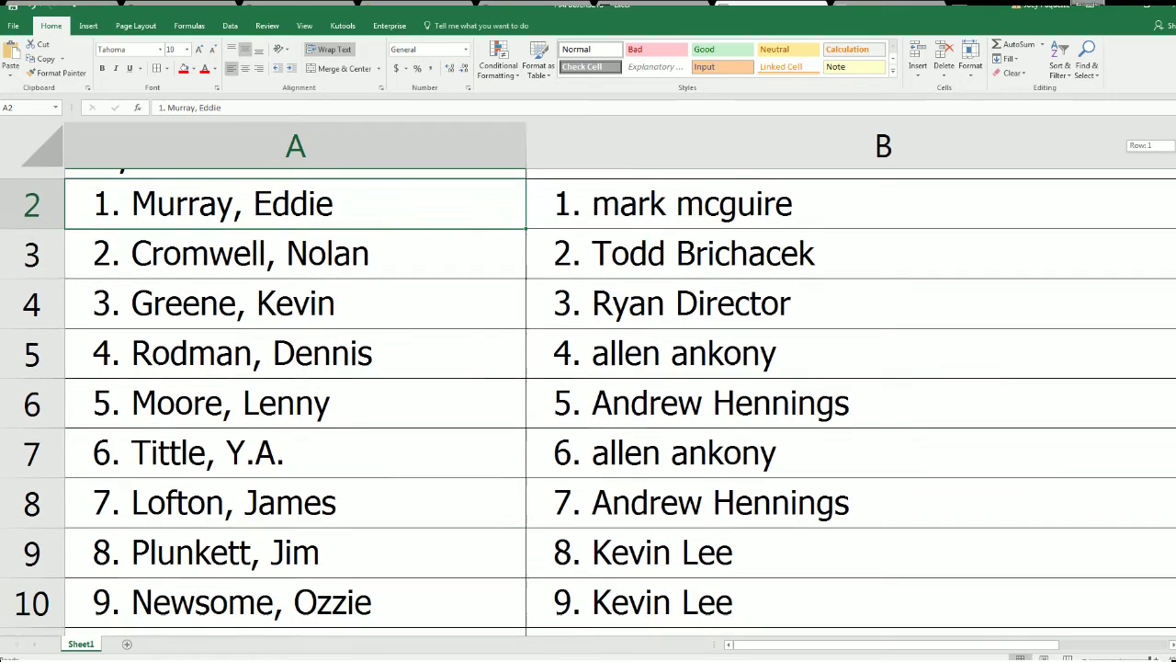
scroll(588, 402, down, 2)
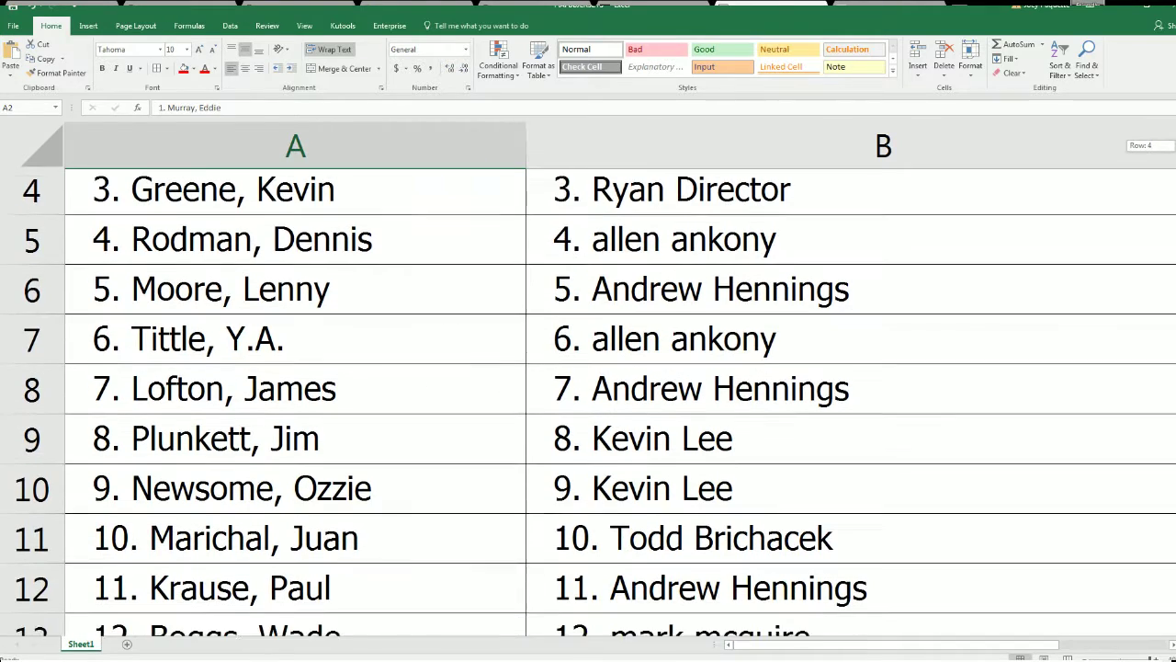
scroll(588, 401, down, 1)
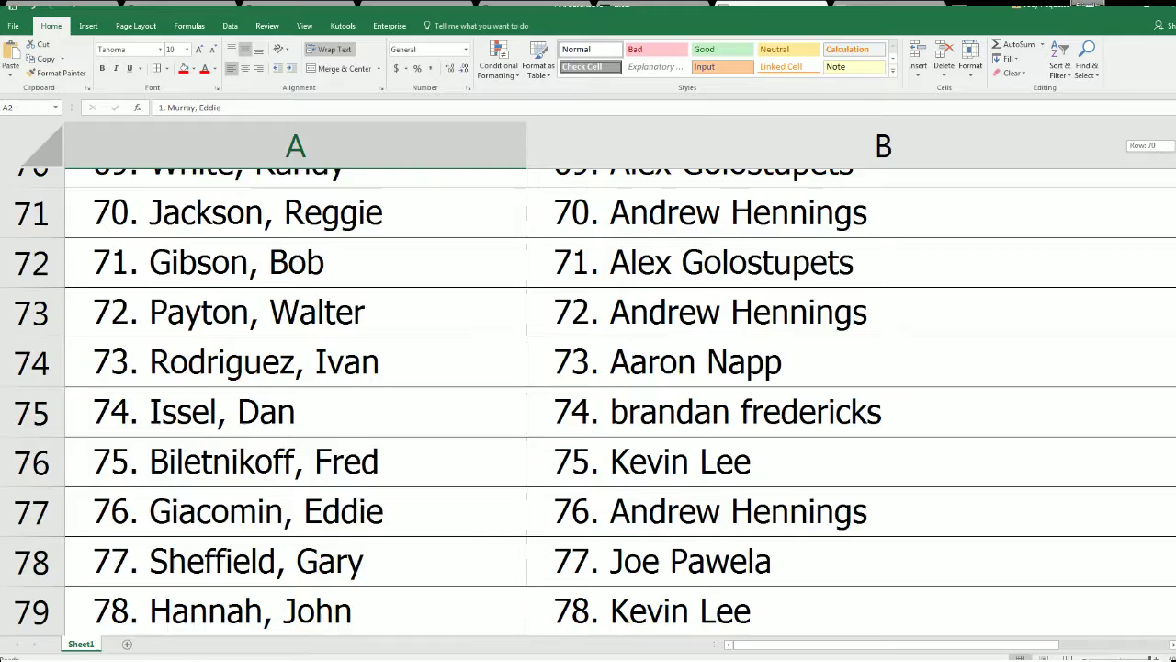
scroll(588, 395, down, 1)
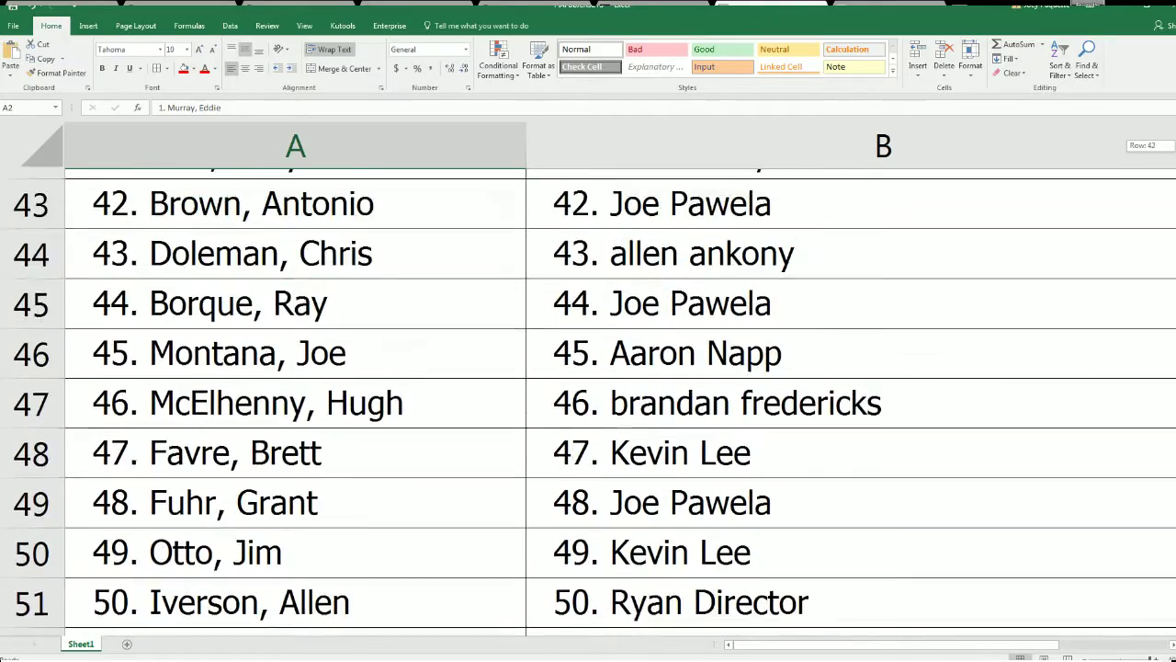
scroll(588, 405, up, 5)
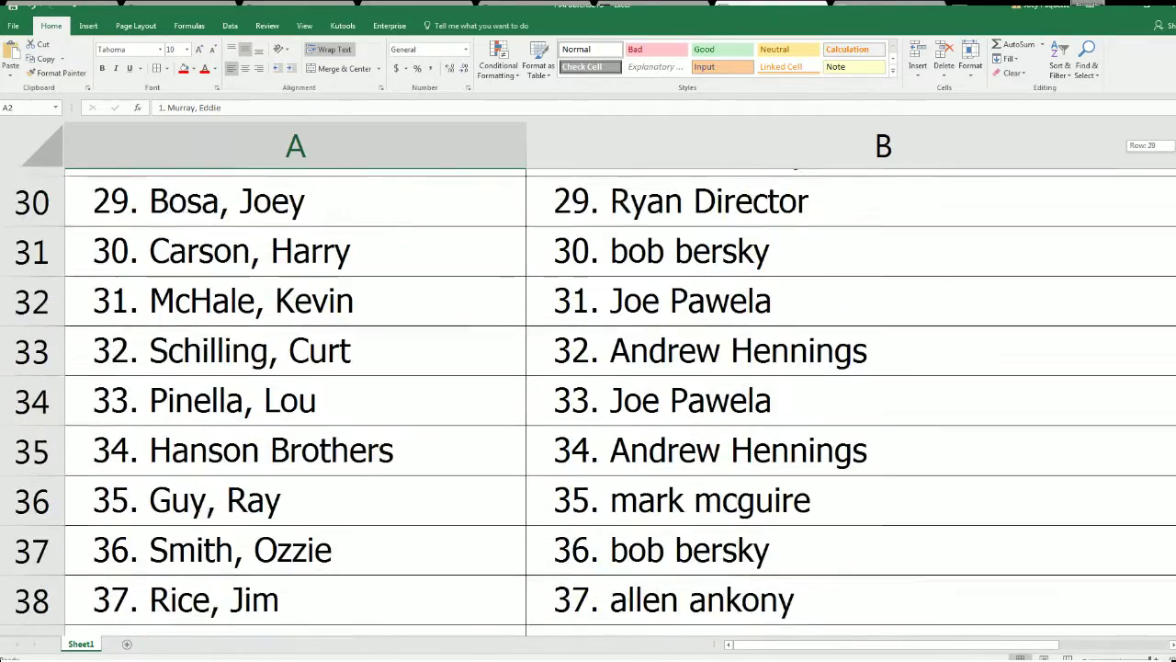
scroll(588, 404, up, 1)
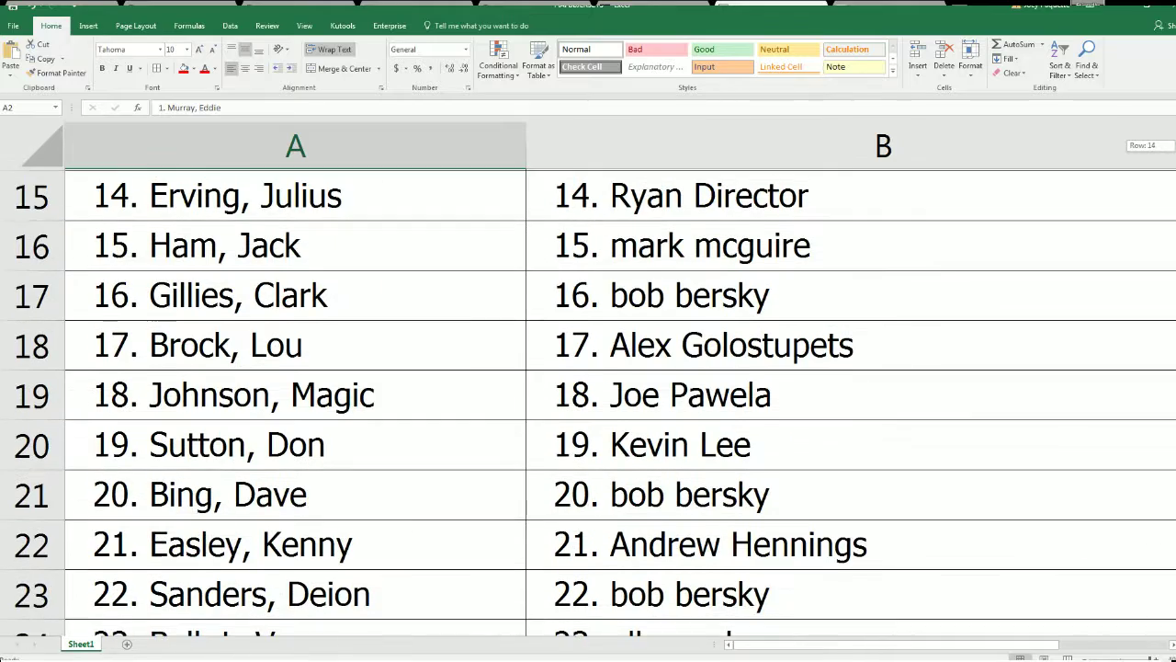
scroll(588, 404, up, 5)
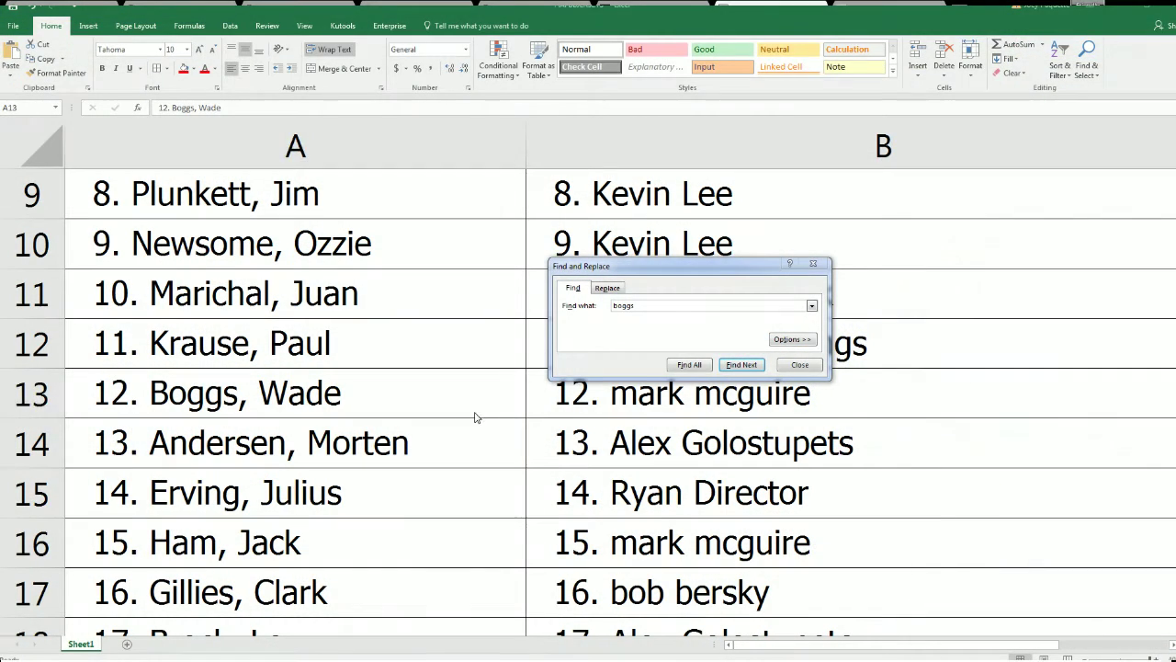
- Select A13 through B13 to highlight 12. Boggs, Wade alongside his paired owner
drag(455, 402, 543, 402)
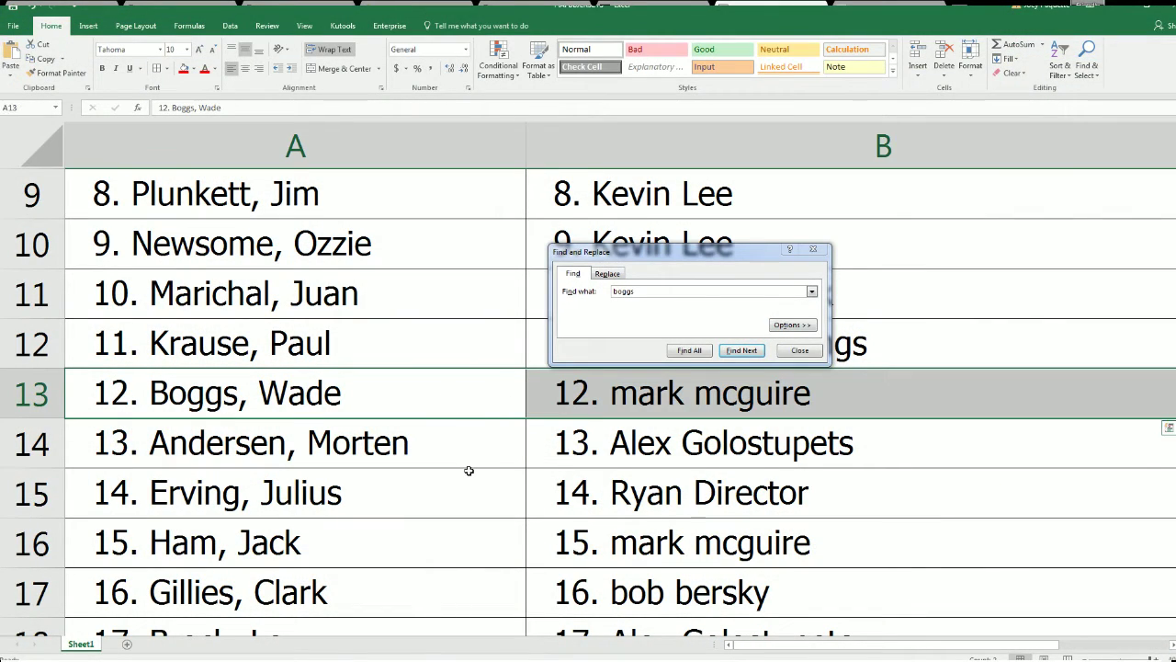